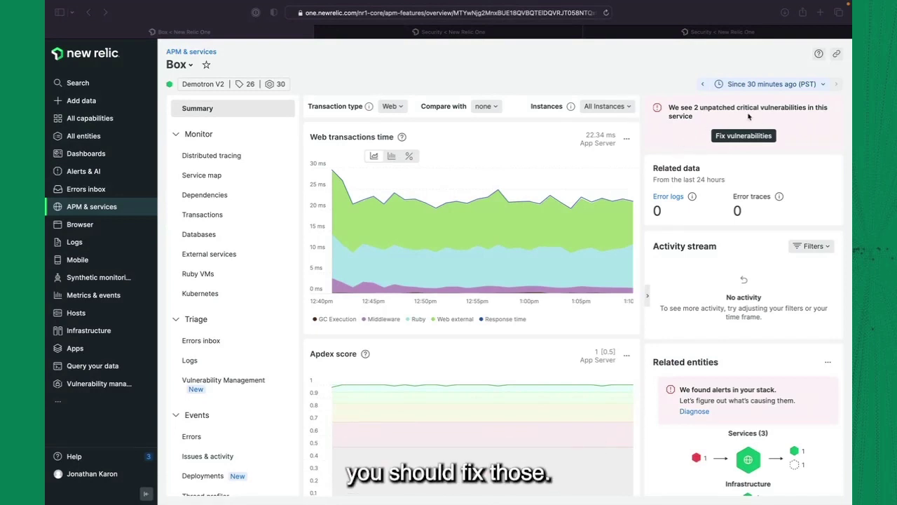
- Open the Box service's unpatched vulnerabilities and review their severities and detection dates
click(736, 140)
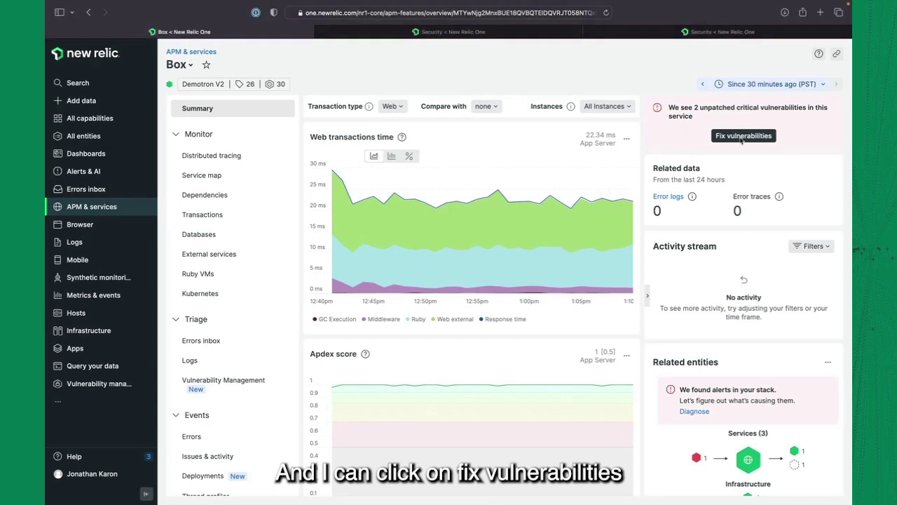
click(737, 139)
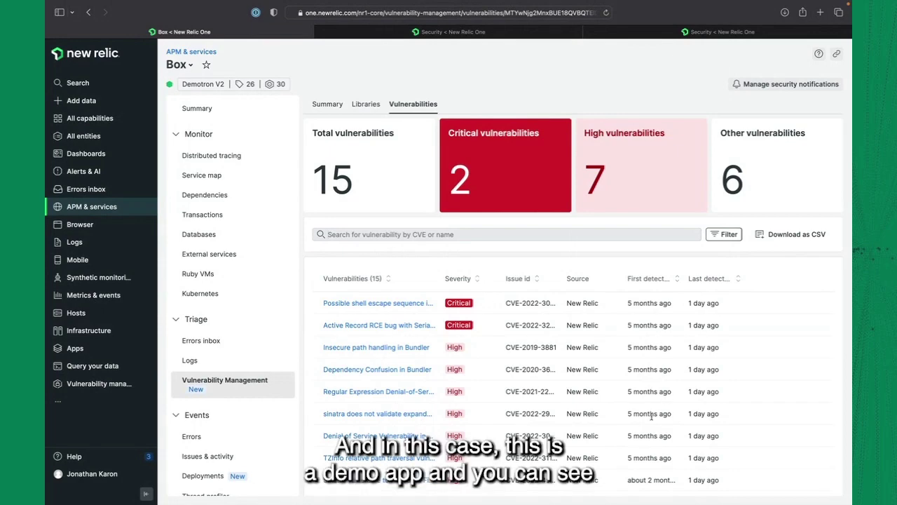
scroll(651, 416, down, 2)
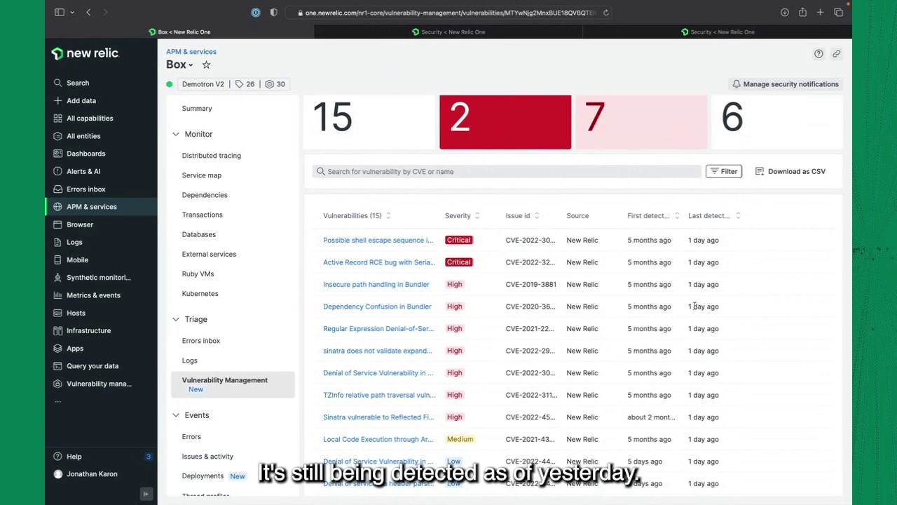
scroll(535, 264, up, 1)
scroll(534, 264, up, 2)
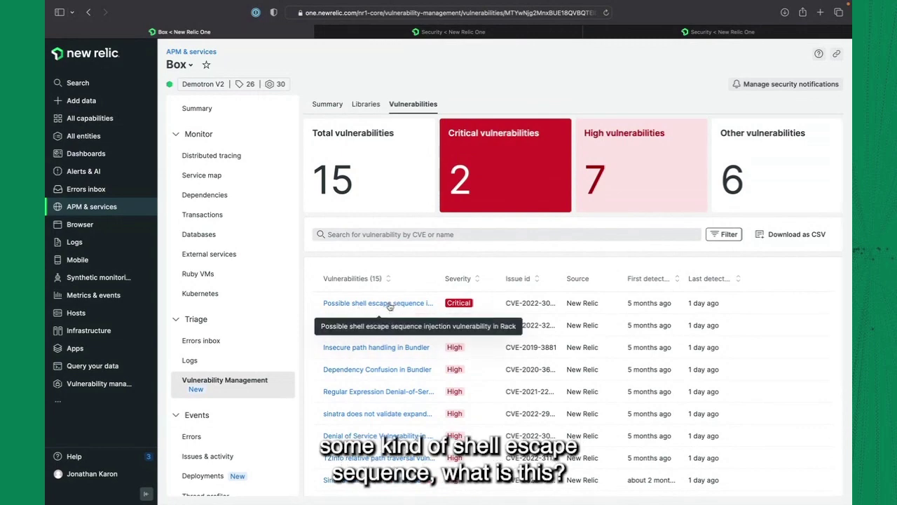
- Open the possible shell escape sequence injection vulnerability in Rack and examine its remediation versions and detection sources
click(389, 304)
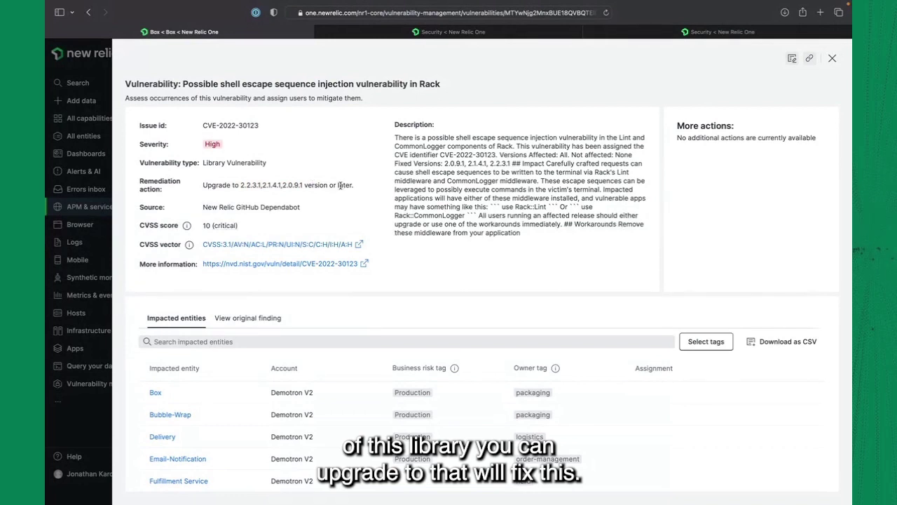
double_click(241, 185)
click(242, 186)
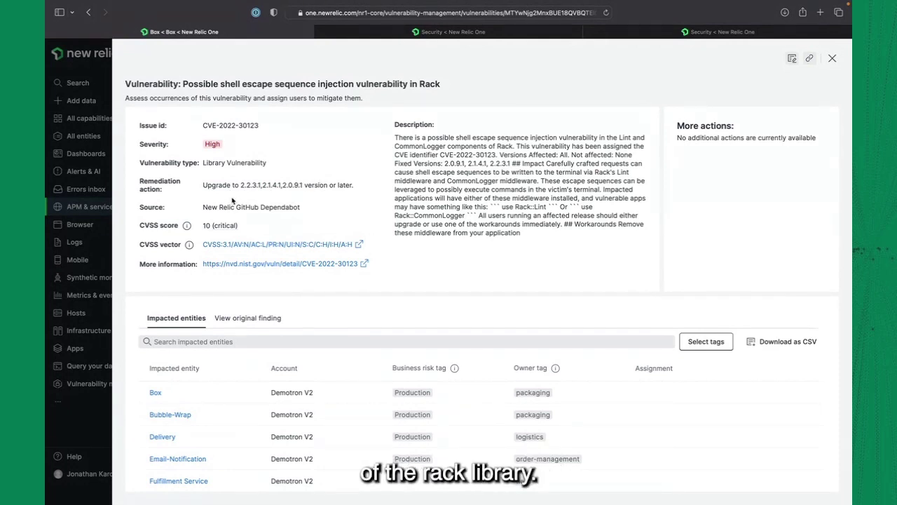
drag(203, 207, 227, 206)
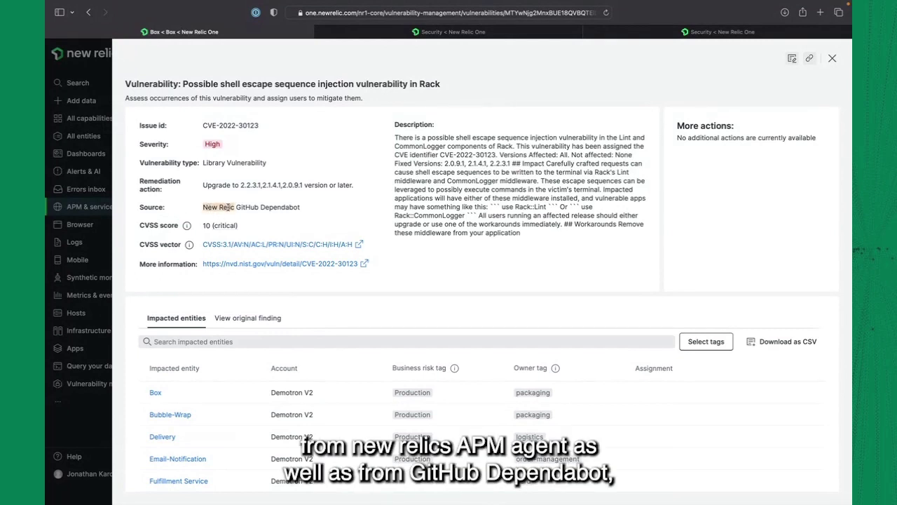
click(227, 207)
double_click(255, 207)
drag(255, 207, 266, 208)
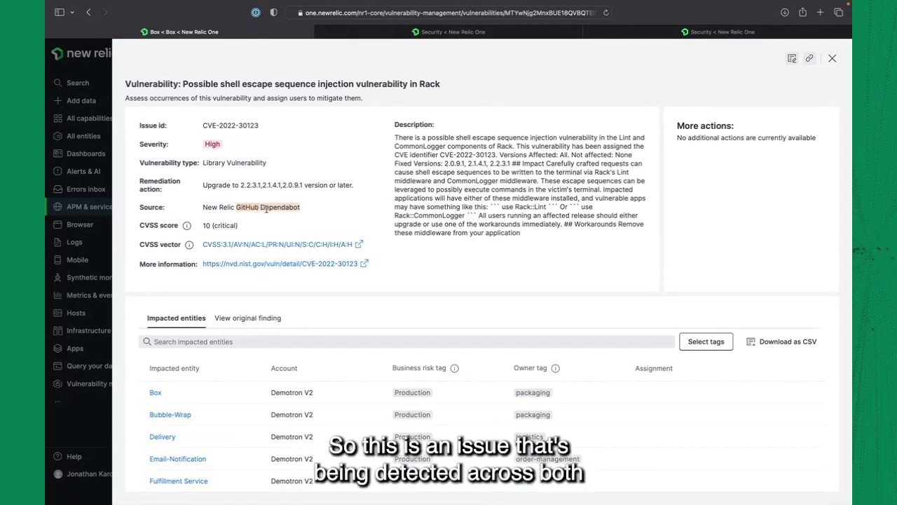
click(266, 208)
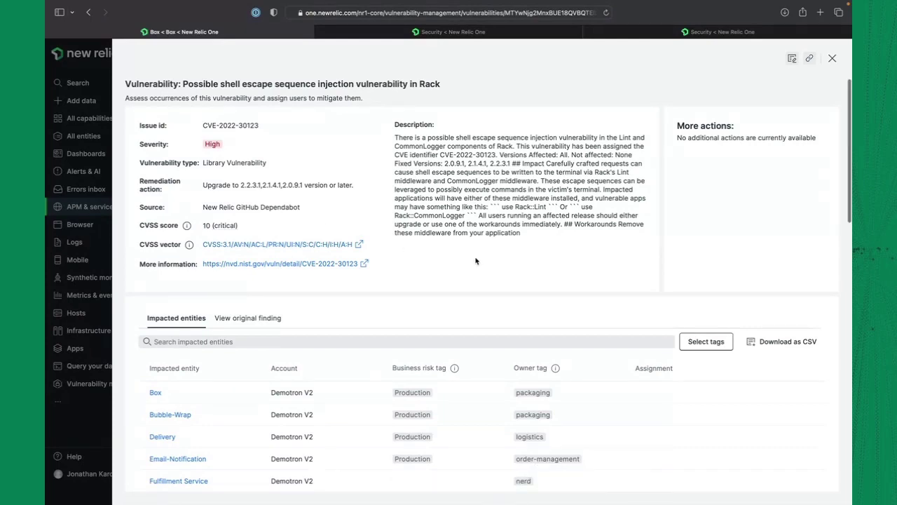
- Look over the Rack vulnerability's details and highlight its issue ID
scroll(475, 261, down, 5)
scroll(442, 176, up, 5)
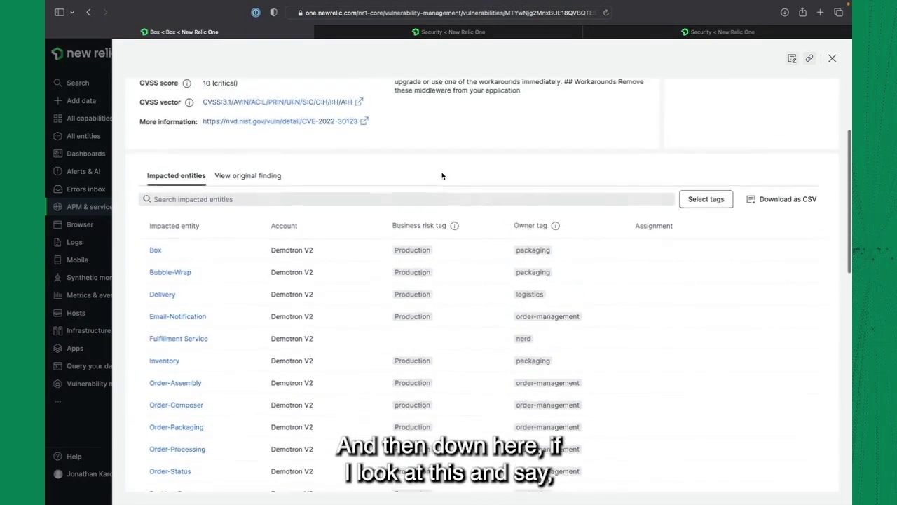
scroll(394, 237, down, 1)
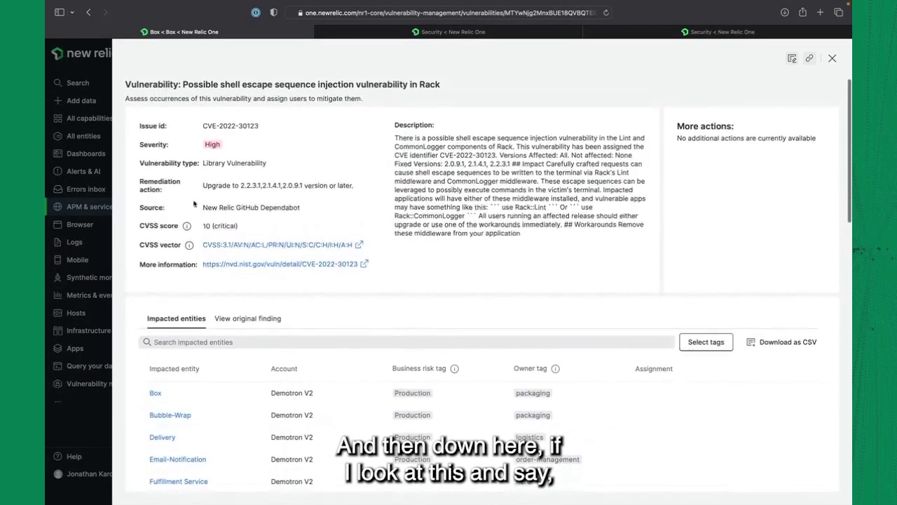
drag(206, 125, 254, 123)
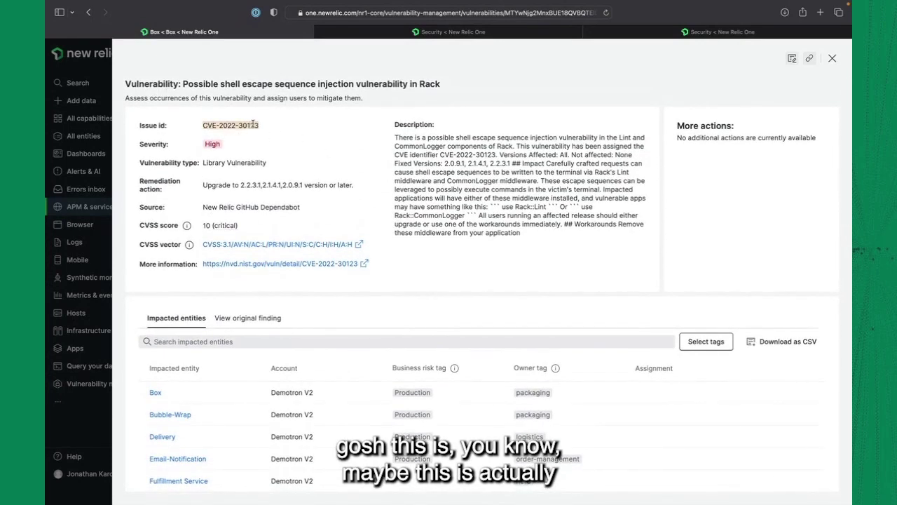
click(255, 126)
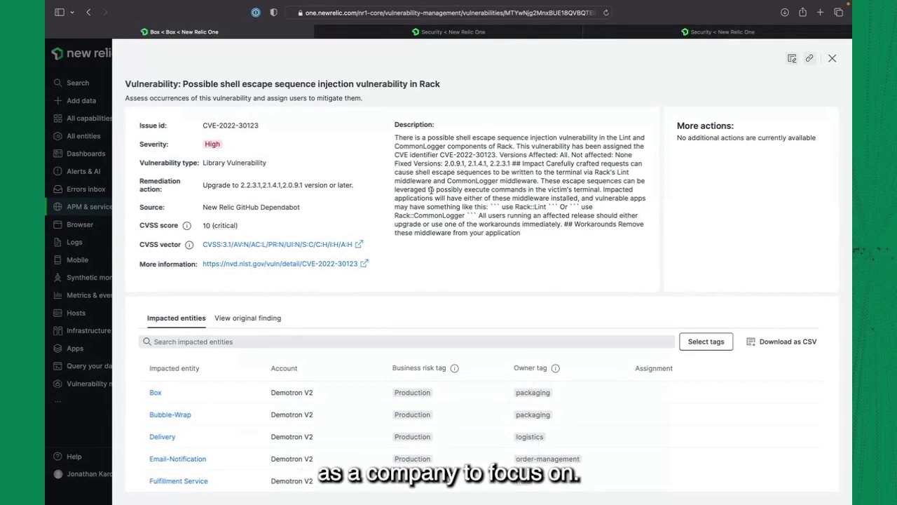
- Examine the entities impacted by the Rack vulnerability, including their business risk and owner tags
scroll(431, 190, down, 5)
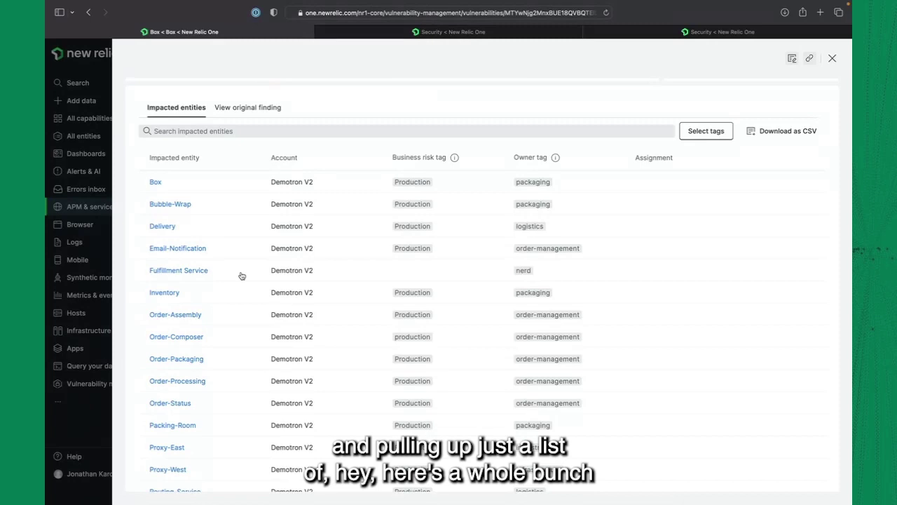
scroll(241, 275, down, 1)
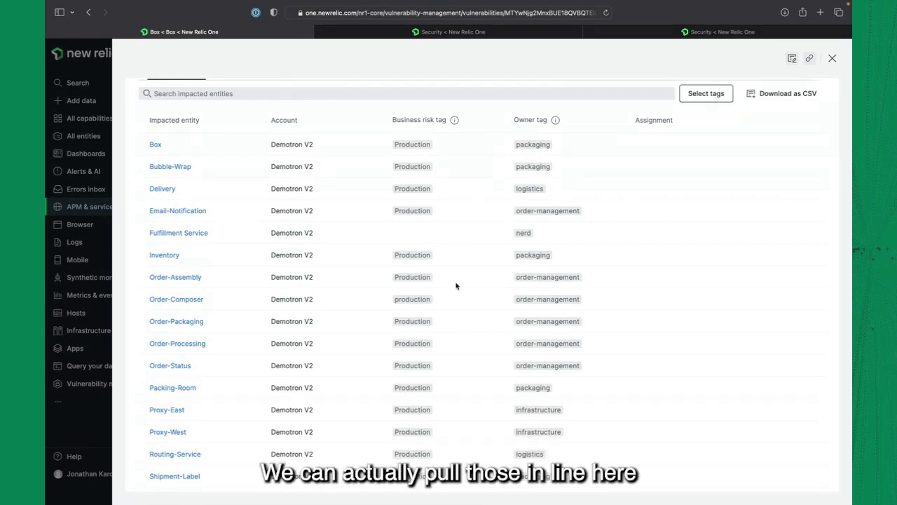
scroll(520, 330, down, 1)
scroll(524, 332, down, 1)
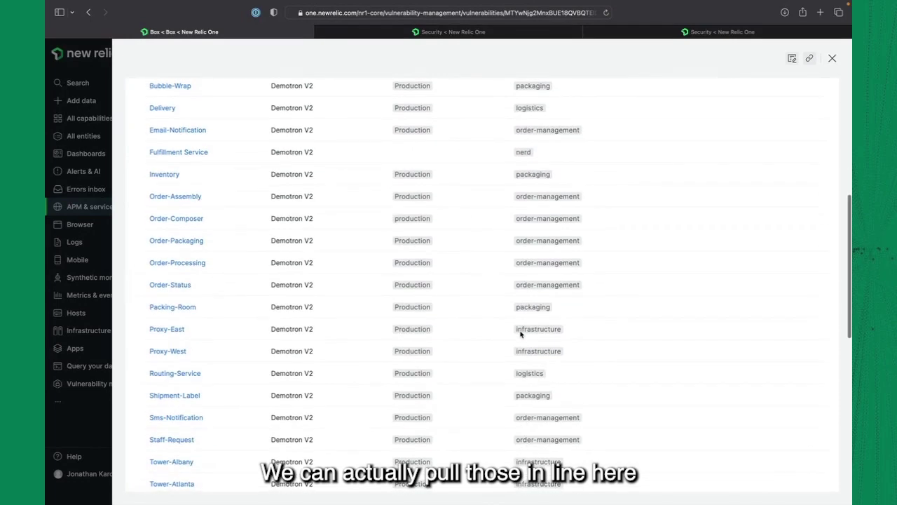
scroll(529, 308, up, 2)
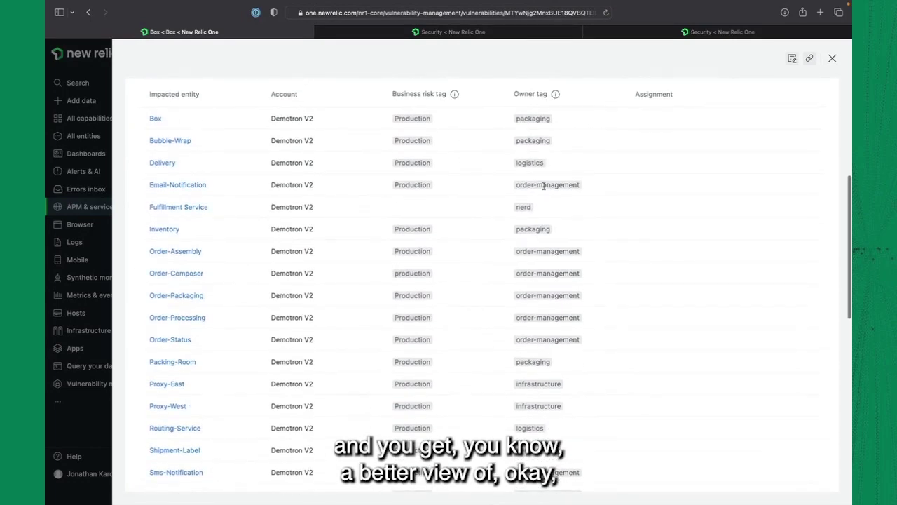
scroll(544, 186, up, 2)
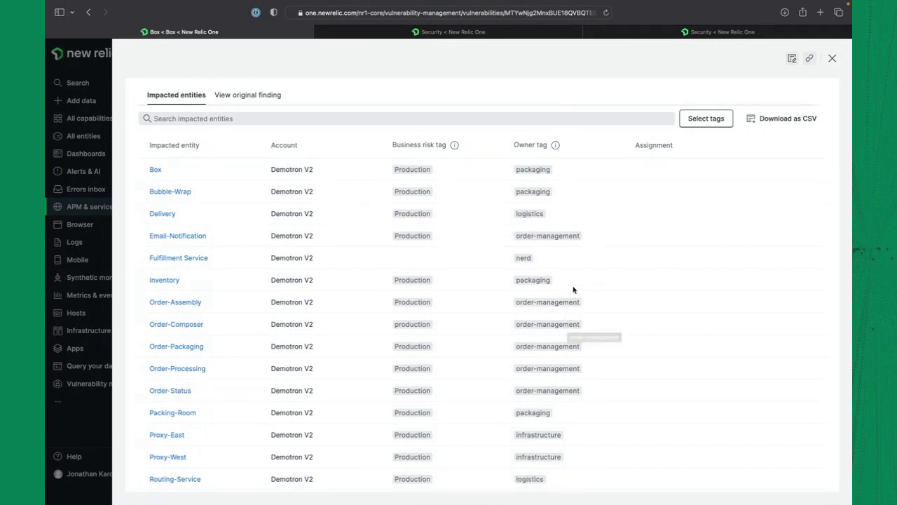
scroll(524, 103, up, 2)
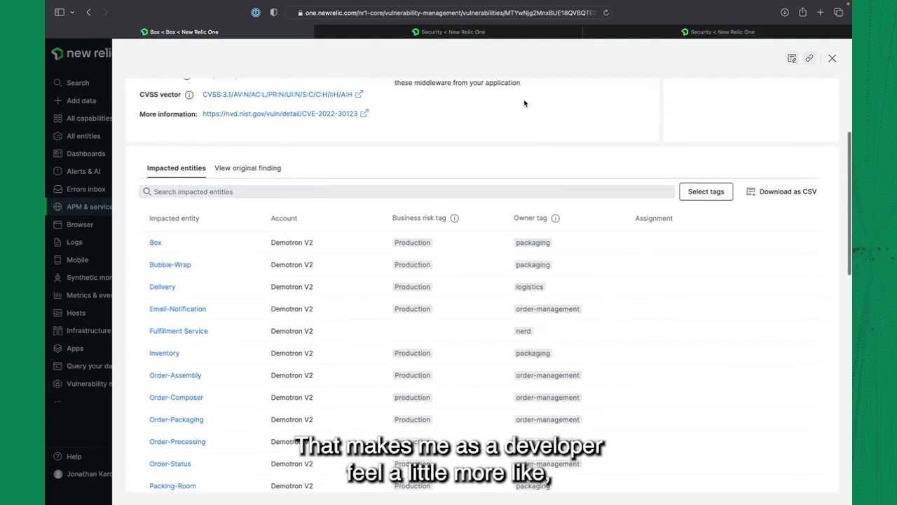
scroll(525, 103, up, 4)
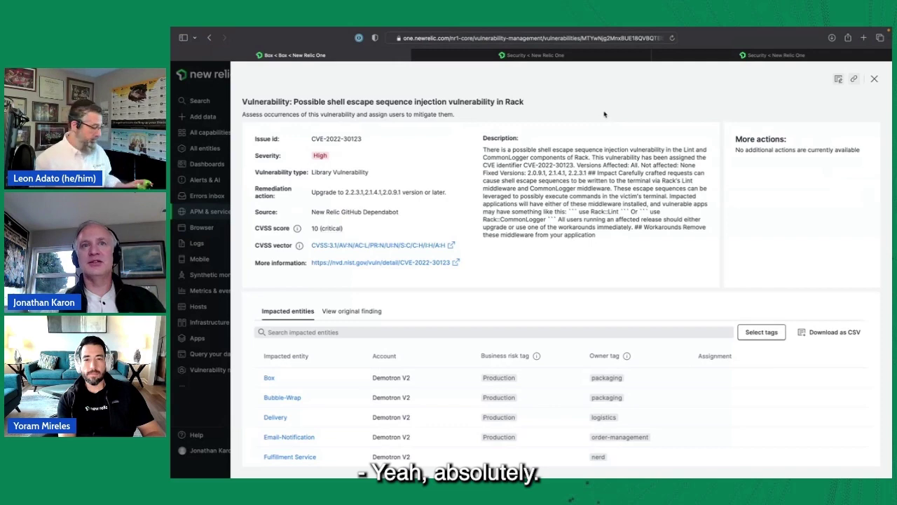
- Switch to the account-wide Vulnerability management summary and include vulnerabilities of Other severity
click(573, 59)
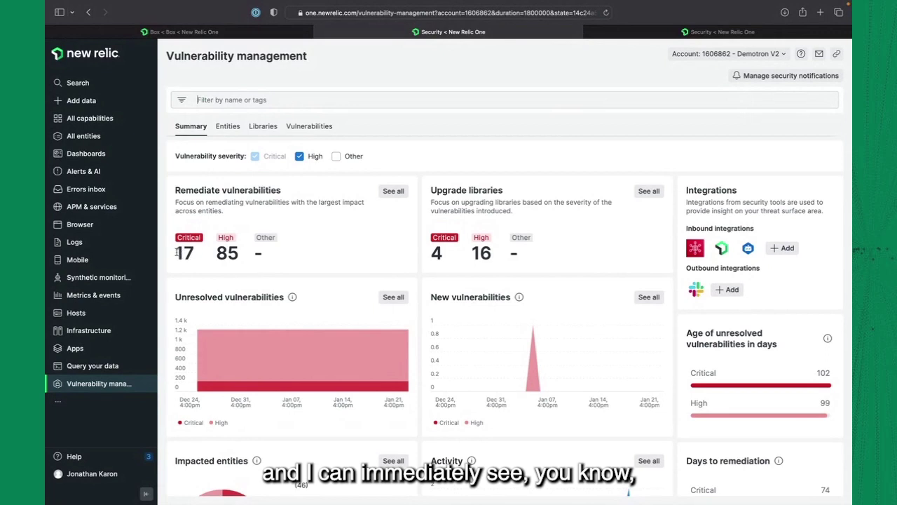
click(337, 157)
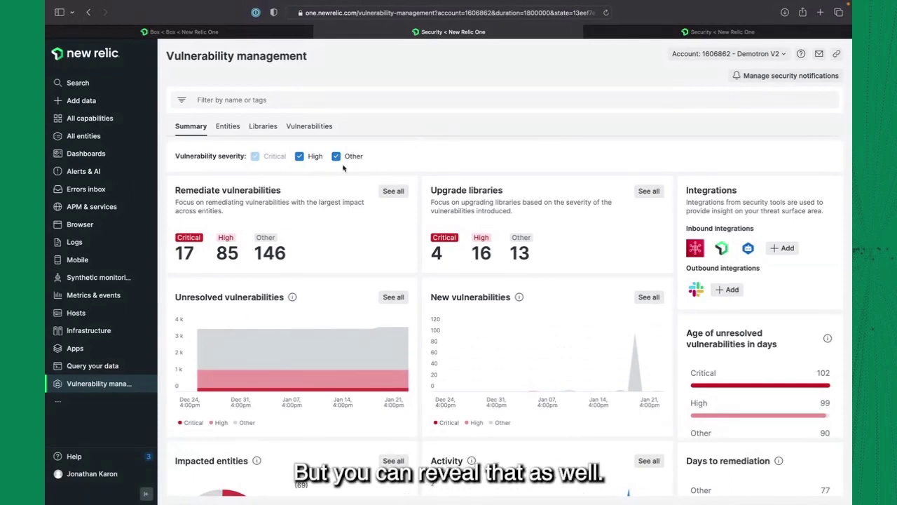
- Review the summary's unresolved vulnerability age, days to remediation, activity and impacted entities statistics
scroll(388, 281, down, 1)
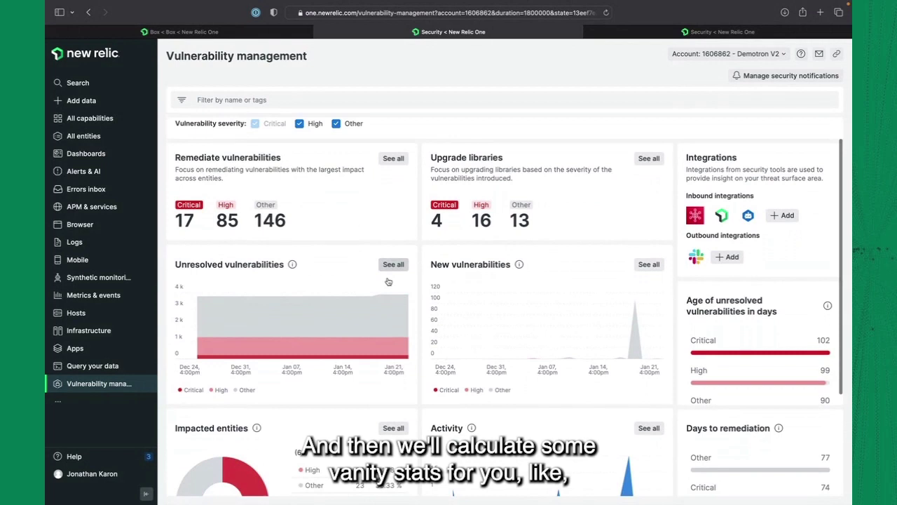
scroll(389, 281, down, 2)
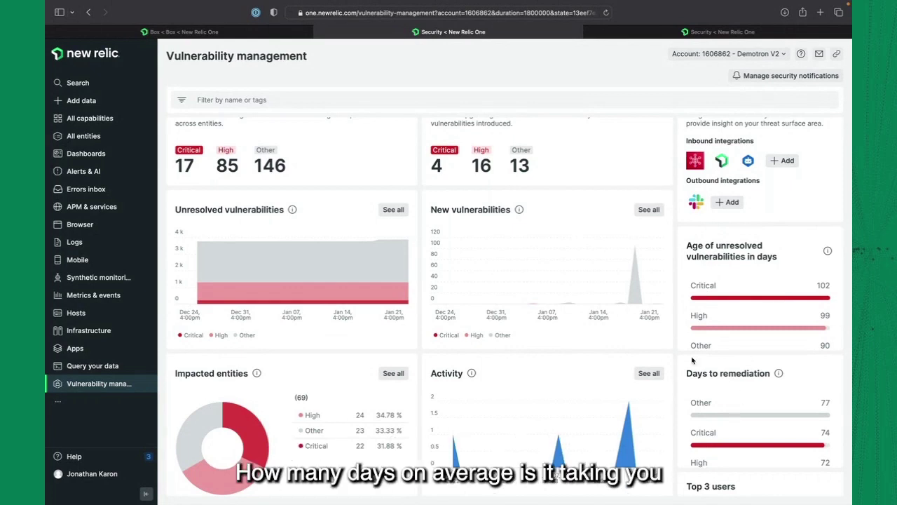
scroll(680, 376, down, 1)
scroll(680, 377, up, 1)
mouse_move(629, 438)
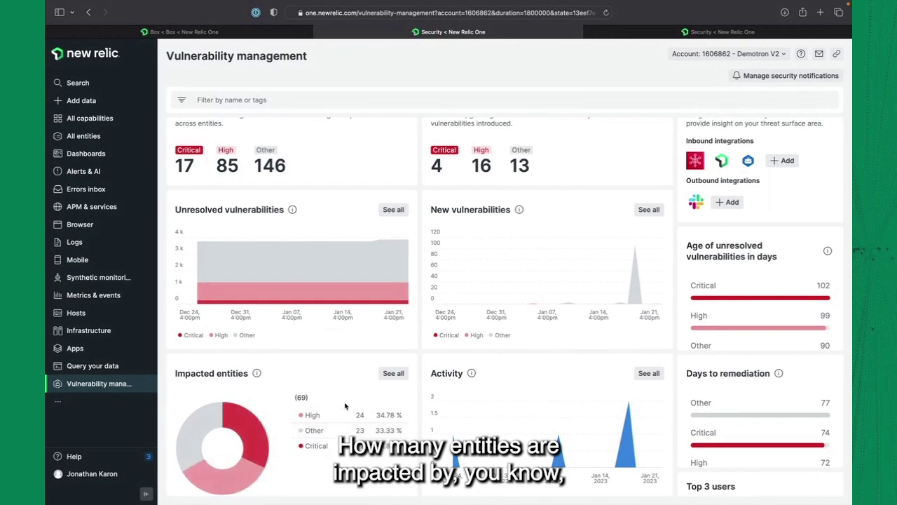
scroll(347, 400, up, 3)
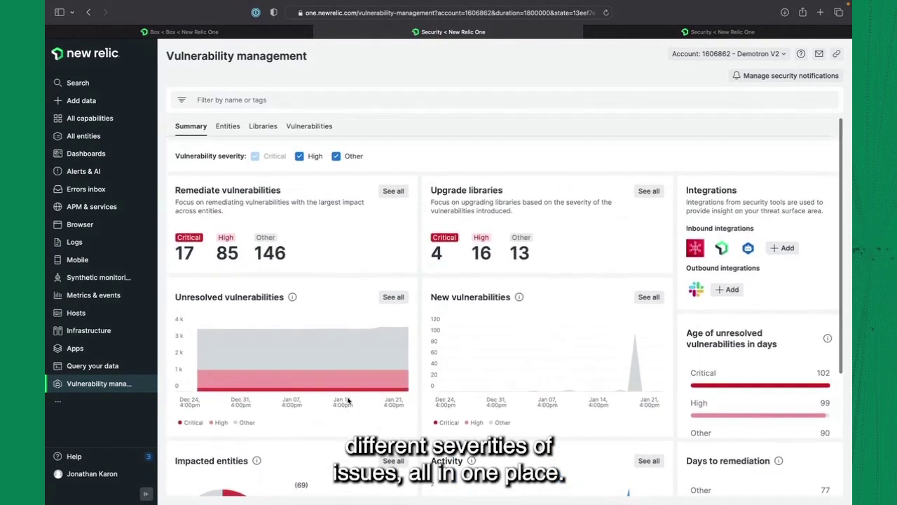
- Try filtering the vulnerability summary by the team tag ecommerce, and remove that filter
click(449, 104)
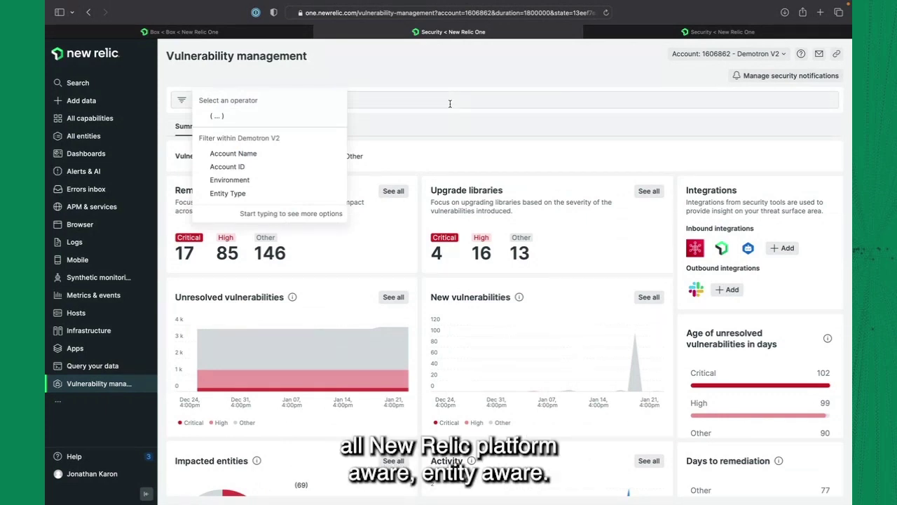
text(team)
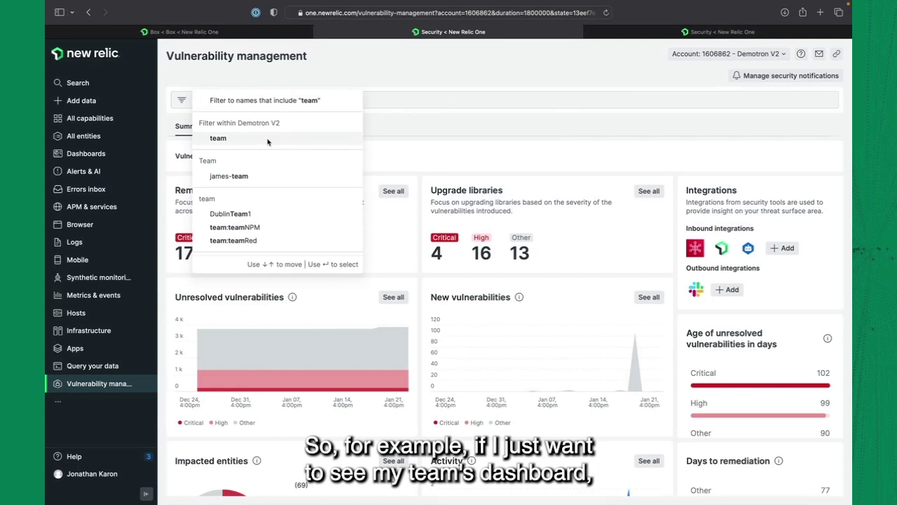
click(218, 141)
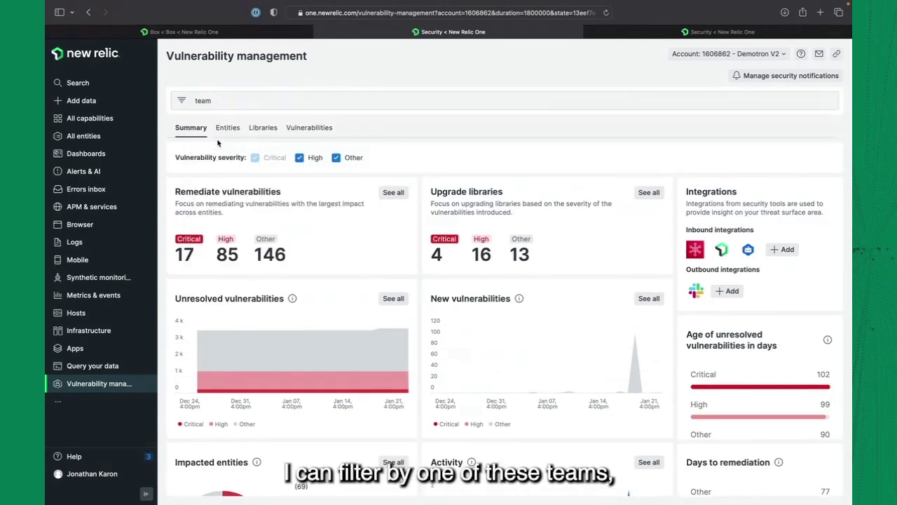
click(229, 118)
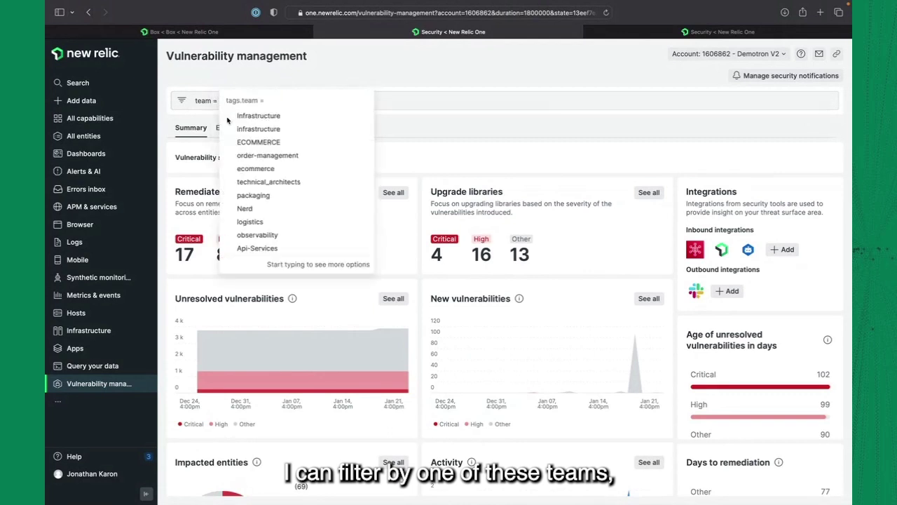
click(256, 169)
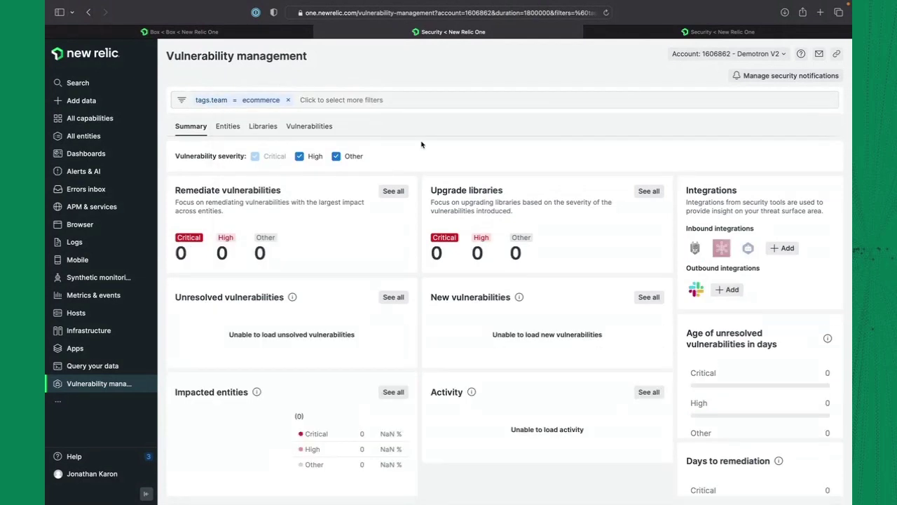
click(287, 100)
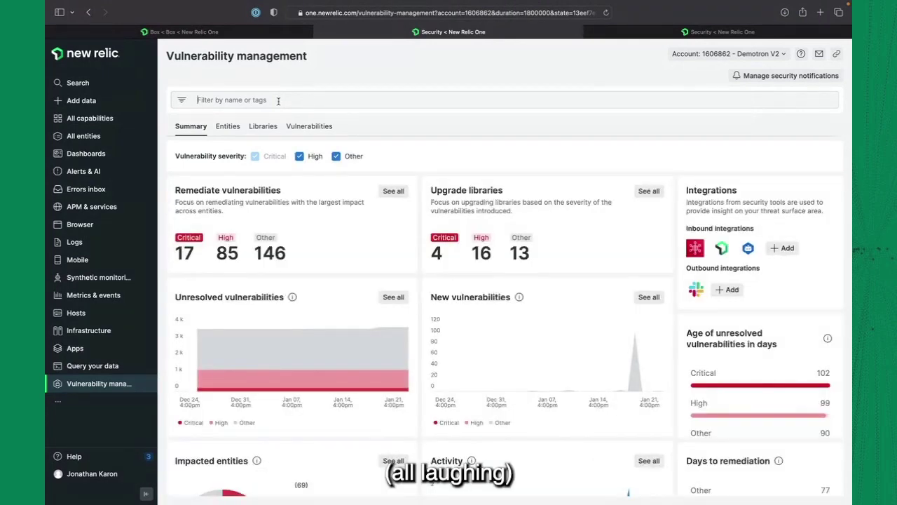
- Try filtering the vulnerability summary by value-stream = fulfillment, and remove that filter
click(279, 100)
text(fulfi)
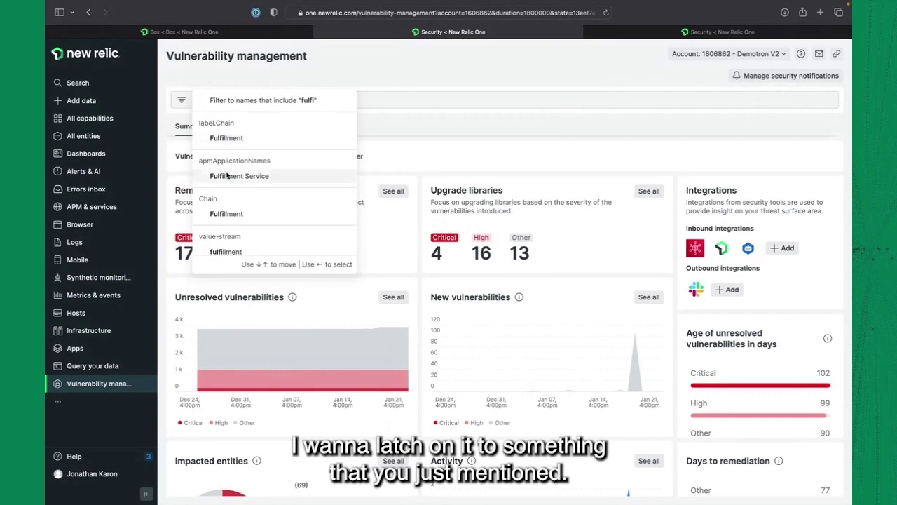
scroll(221, 218, down, 1)
scroll(221, 219, down, 1)
click(221, 213)
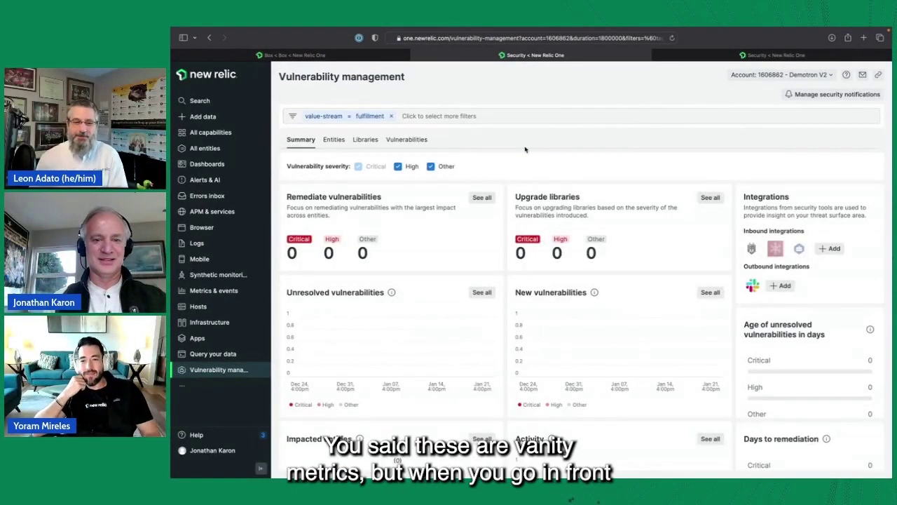
click(390, 117)
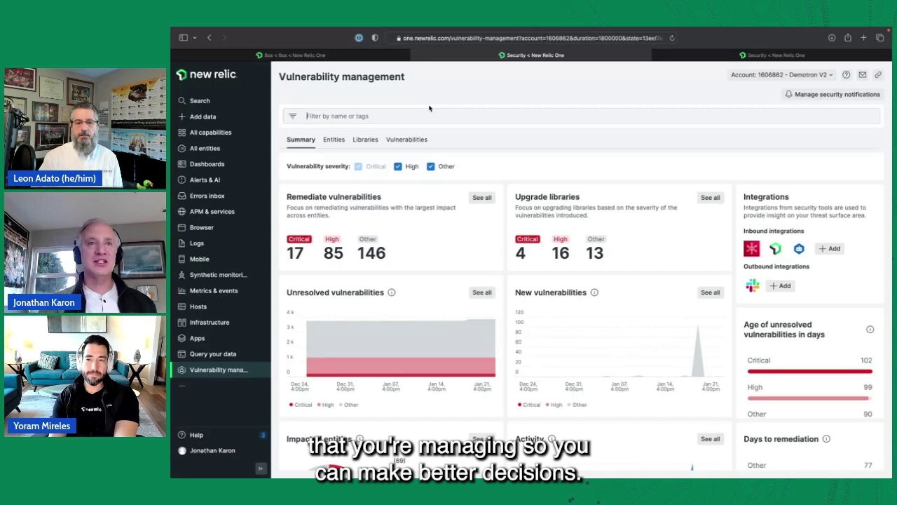
- Review the vulnerabilities of the demotron_public repository from the account-wide entities list, and return to that list
click(334, 139)
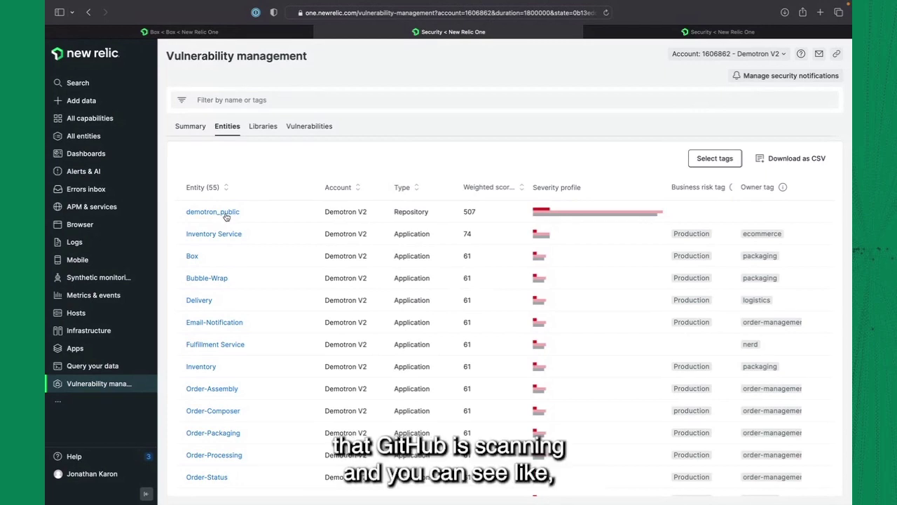
mouse_move(558, 218)
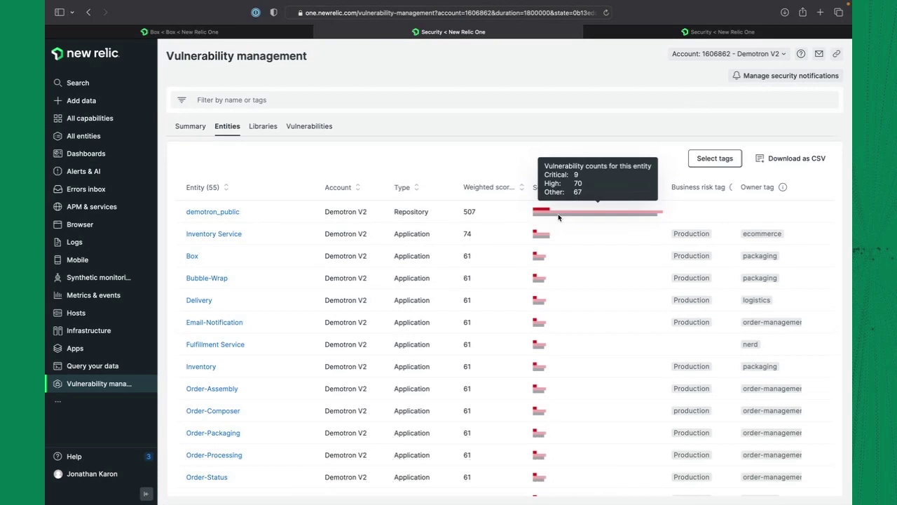
click(236, 213)
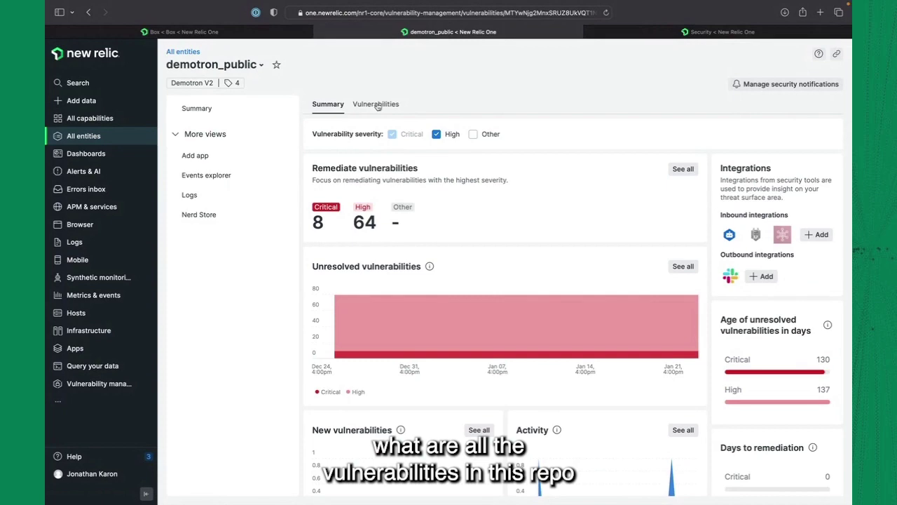
click(376, 104)
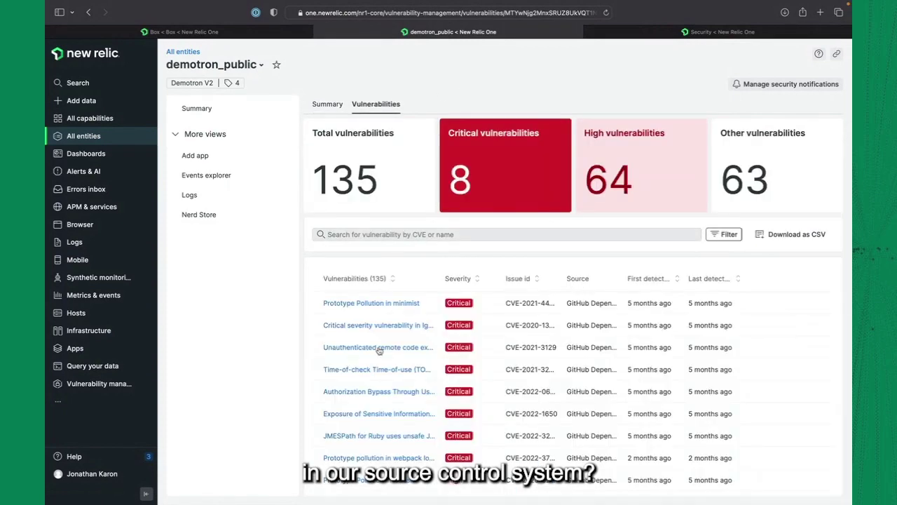
scroll(380, 333, down, 3)
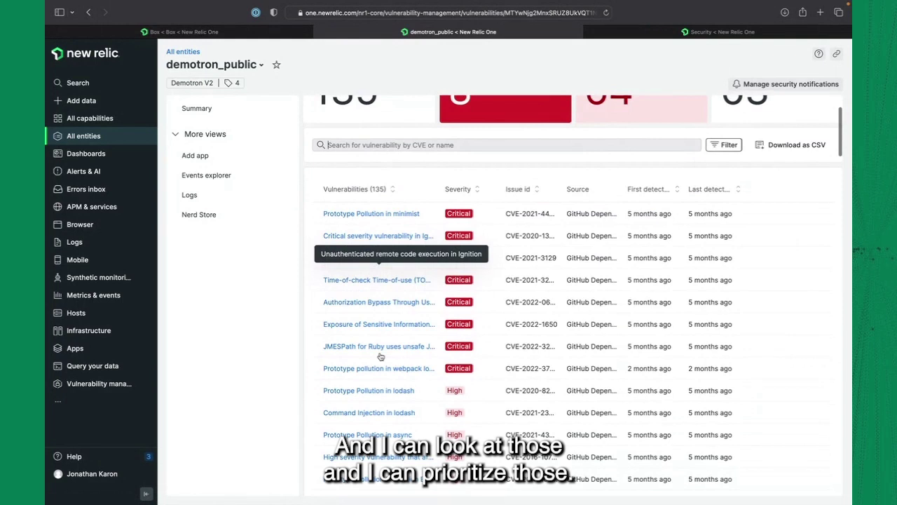
click(89, 13)
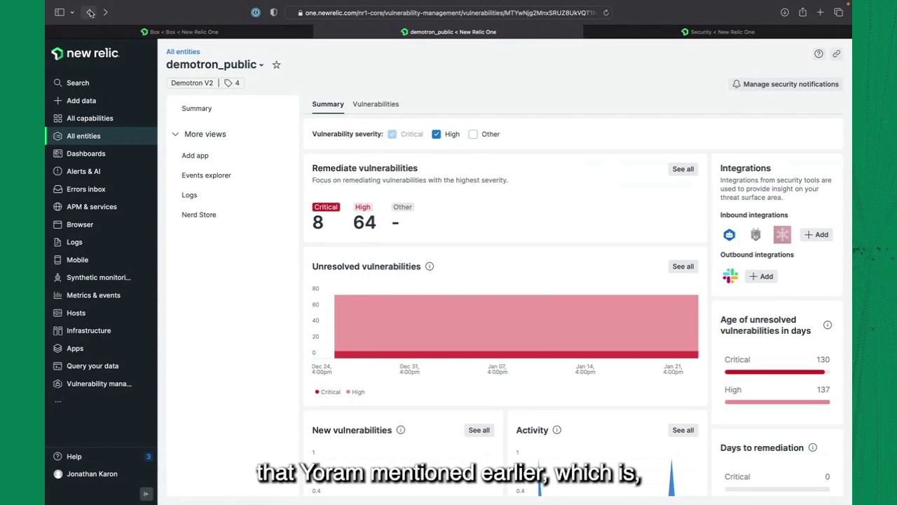
click(89, 13)
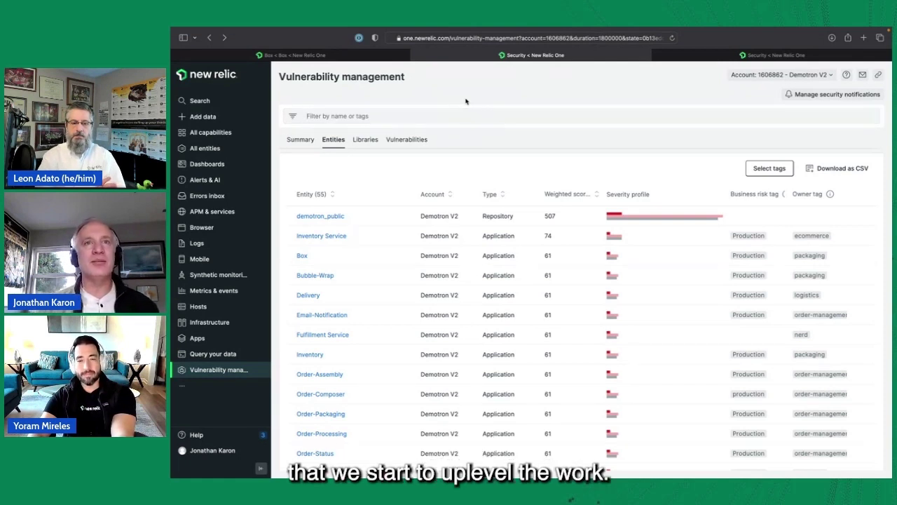
- Filter the account-wide vulnerabilities list to the AWS Security Hub scanning source
click(411, 140)
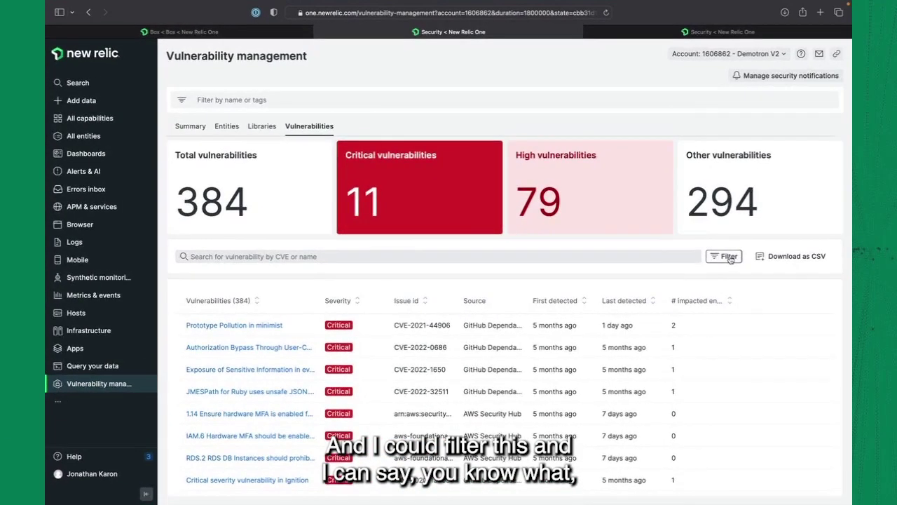
click(726, 255)
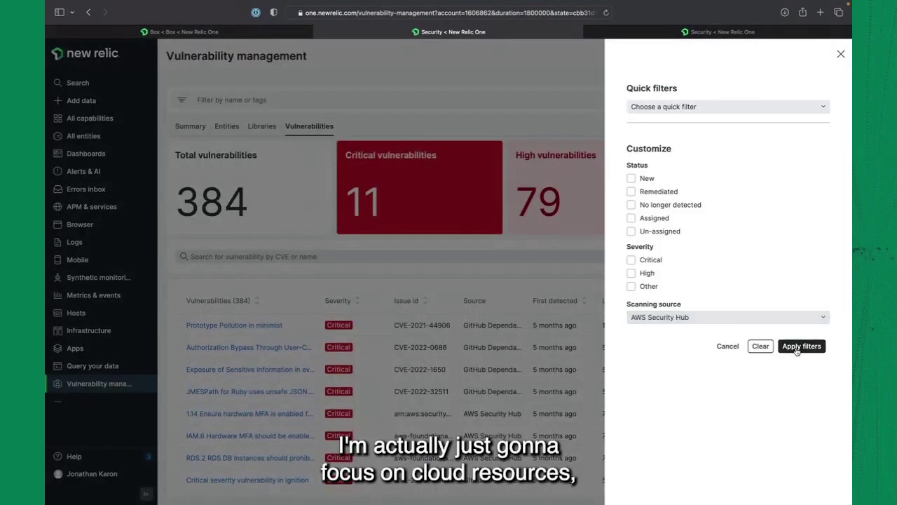
click(801, 346)
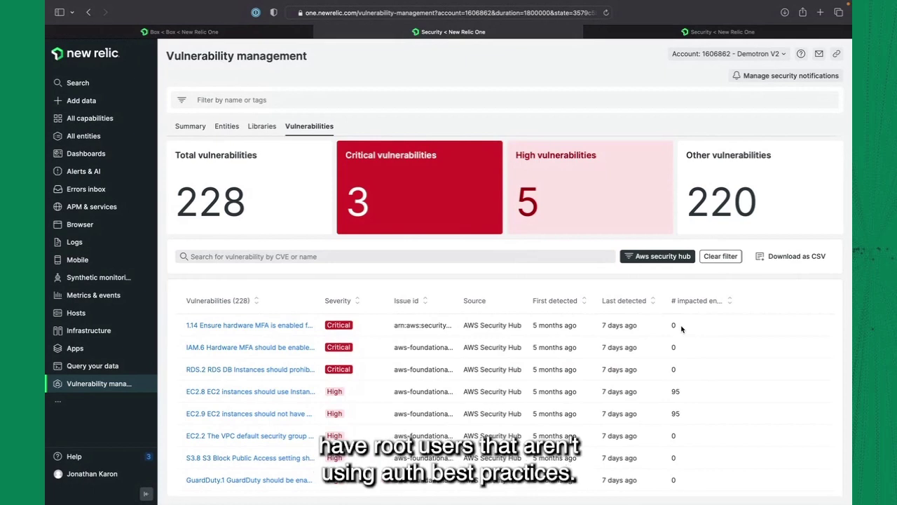
- Examine the details and impacted entities of the EC2.9 public IPv4 address vulnerability, and close them
scroll(681, 328, down, 1)
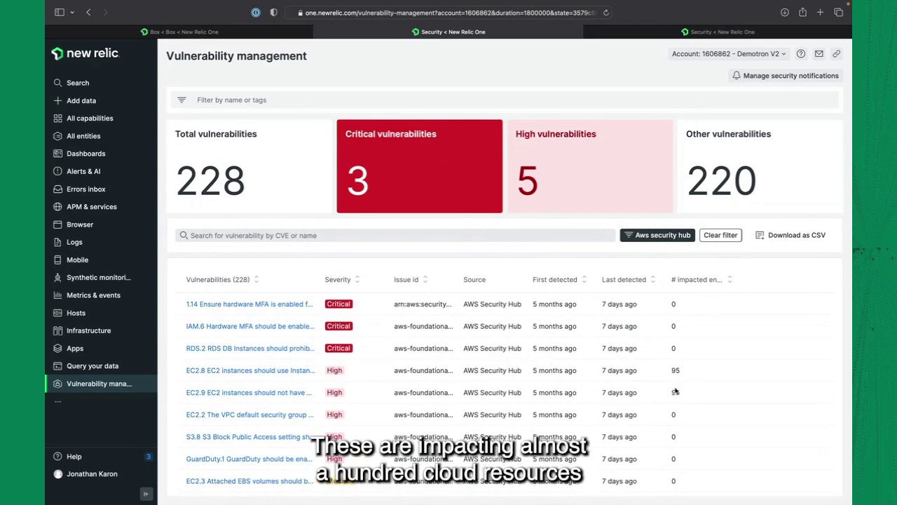
click(249, 392)
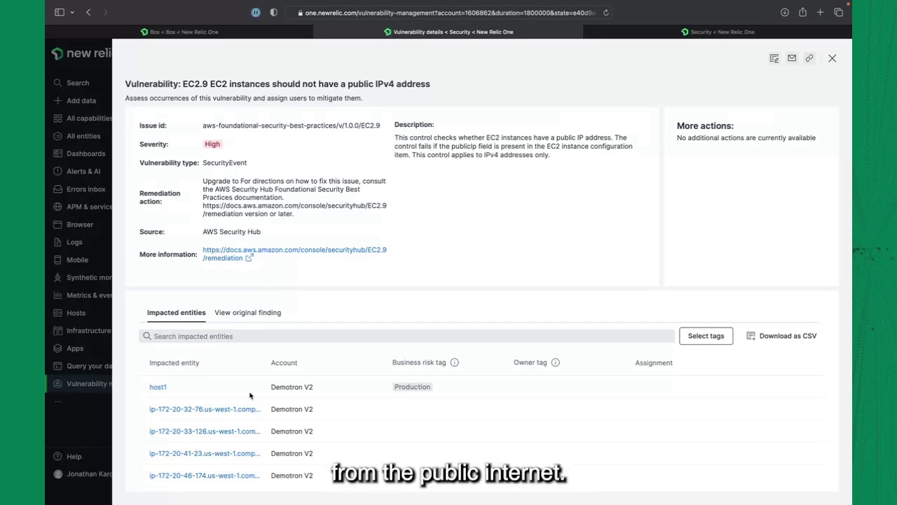
scroll(250, 396, down, 3)
scroll(324, 431, down, 1)
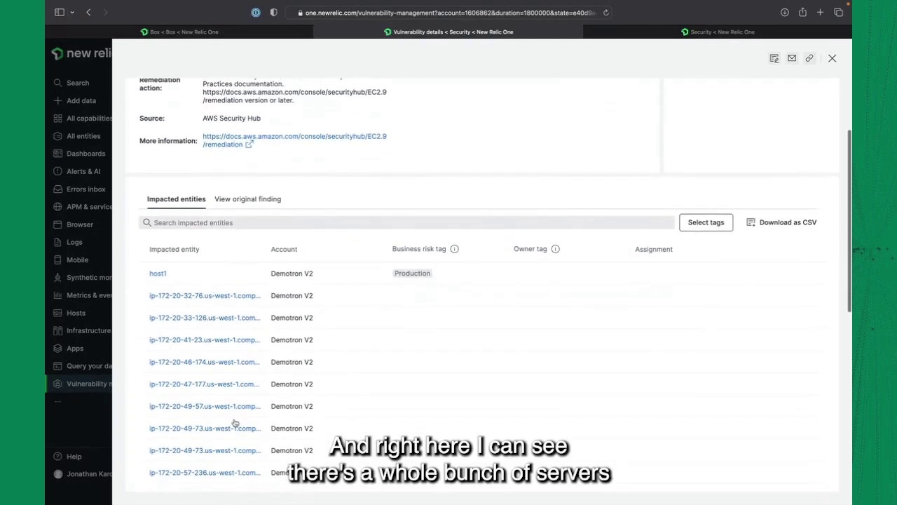
scroll(328, 320, up, 4)
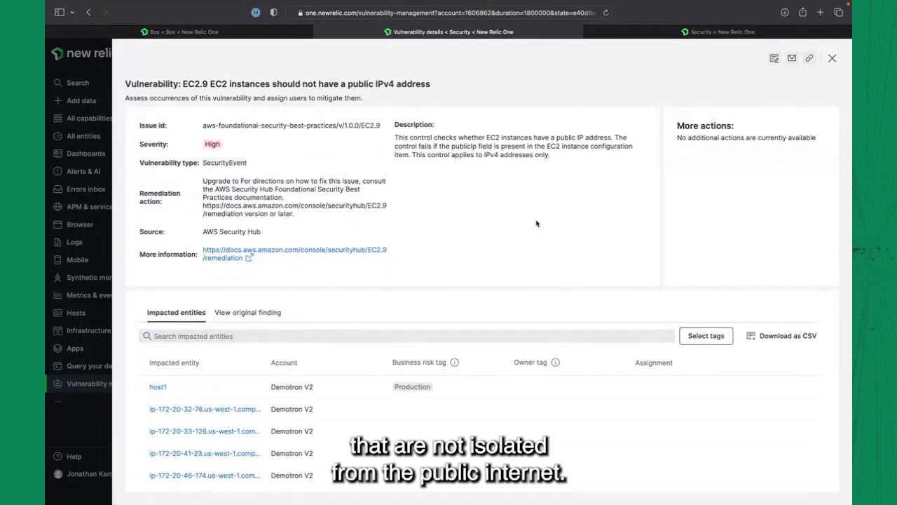
click(831, 59)
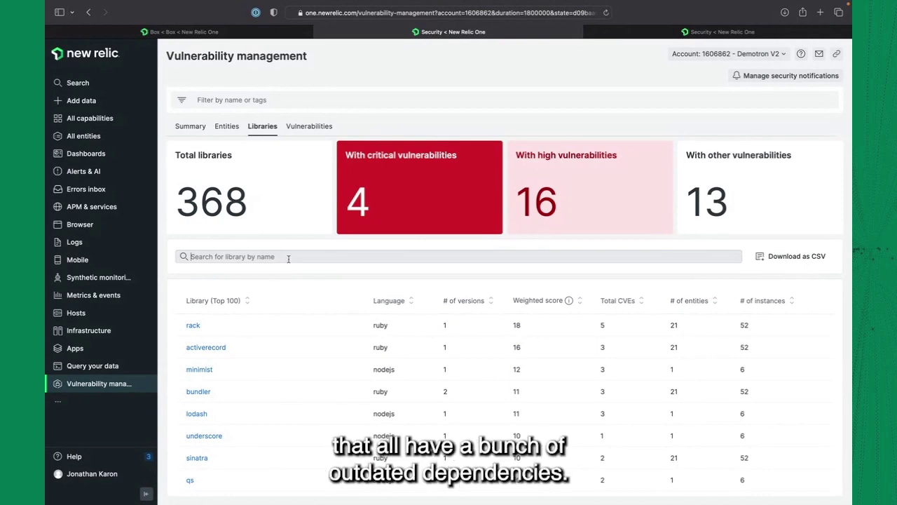
- Search the account-wide libraries for log4j and for tomcat, and look through the matching libraries
text(log4j)
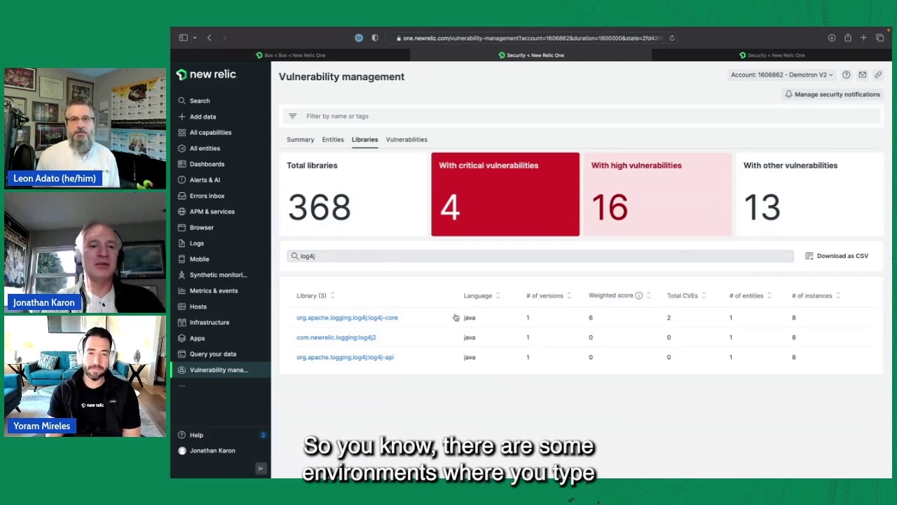
drag(321, 257, 300, 257)
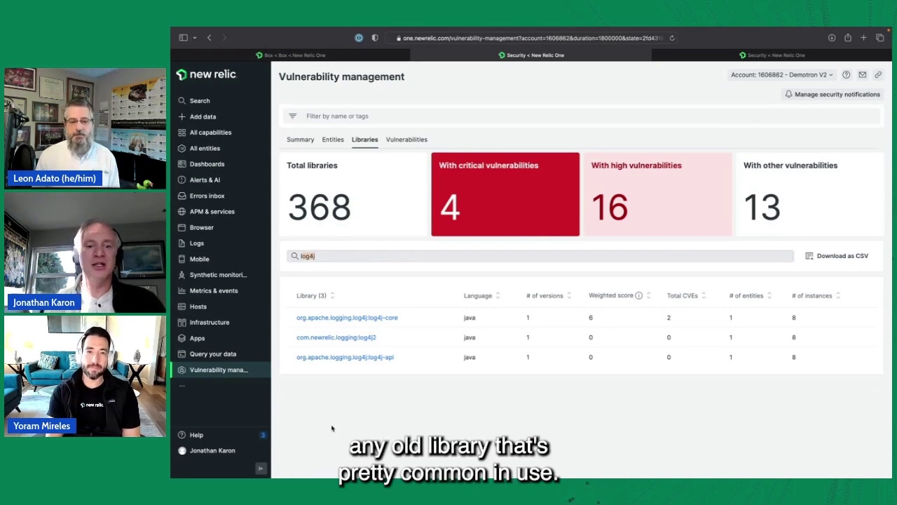
text(tomcat)
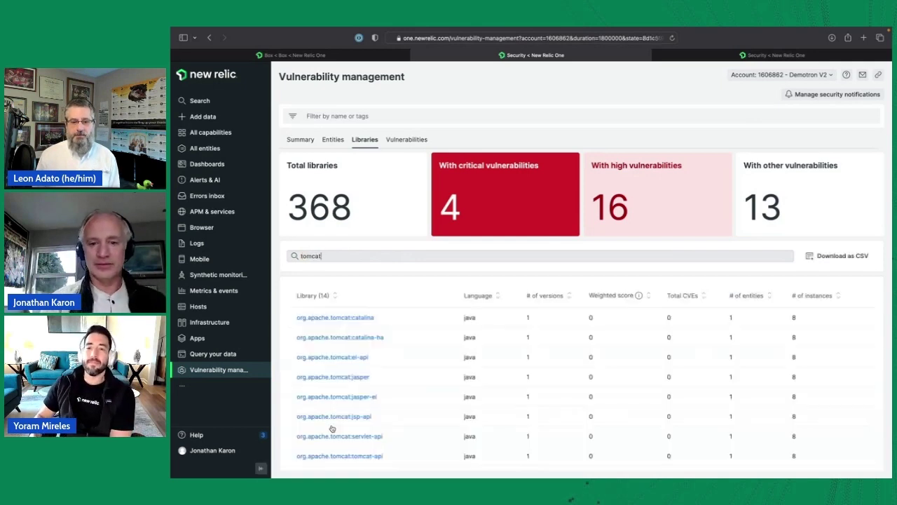
scroll(455, 403, down, 3)
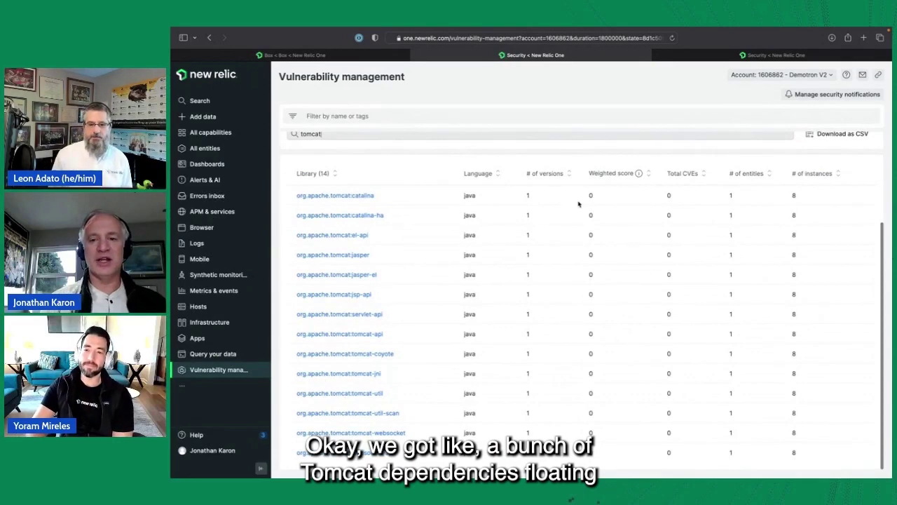
scroll(671, 234, up, 3)
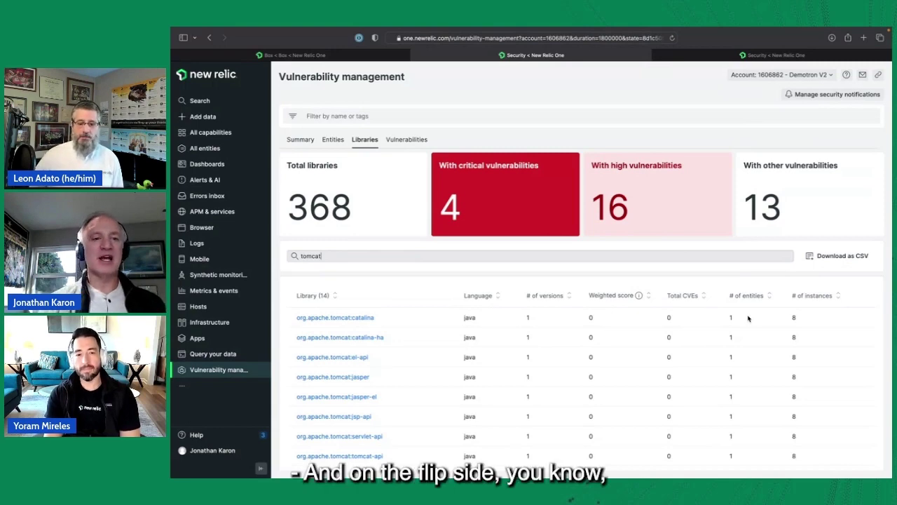
- Switch to the Box service's libraries and examine their versions, vulnerability counts and recommended upgrades
click(295, 54)
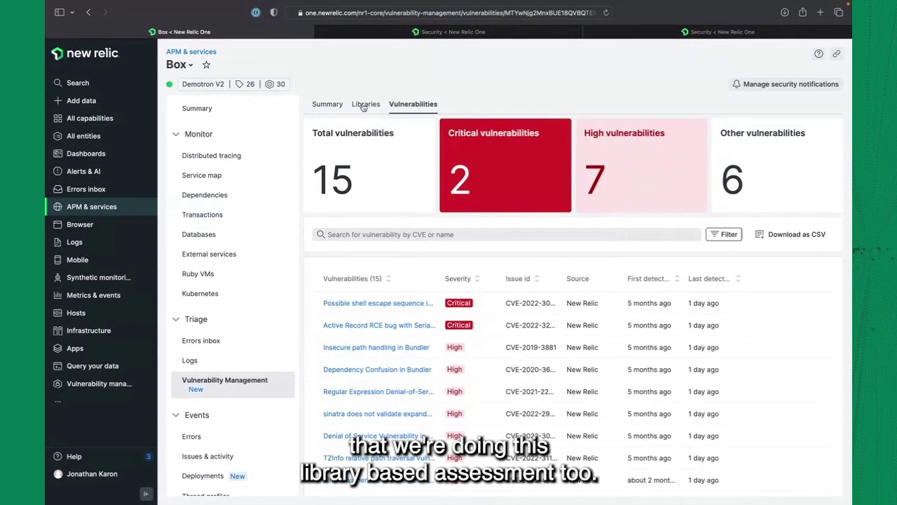
click(363, 106)
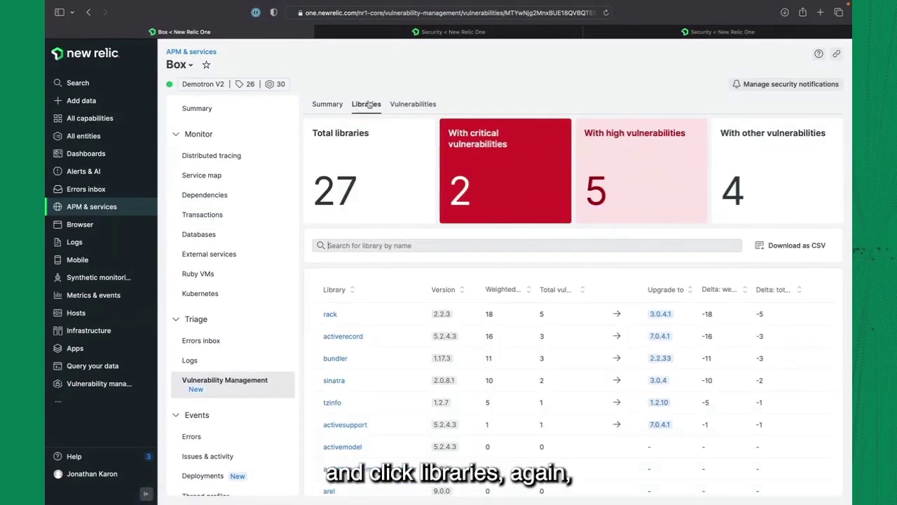
scroll(426, 276, down, 4)
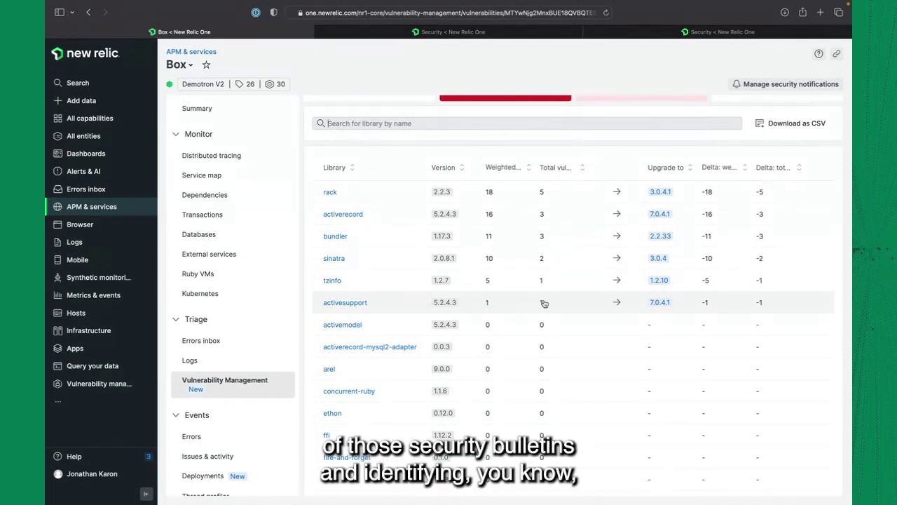
scroll(553, 303, up, 1)
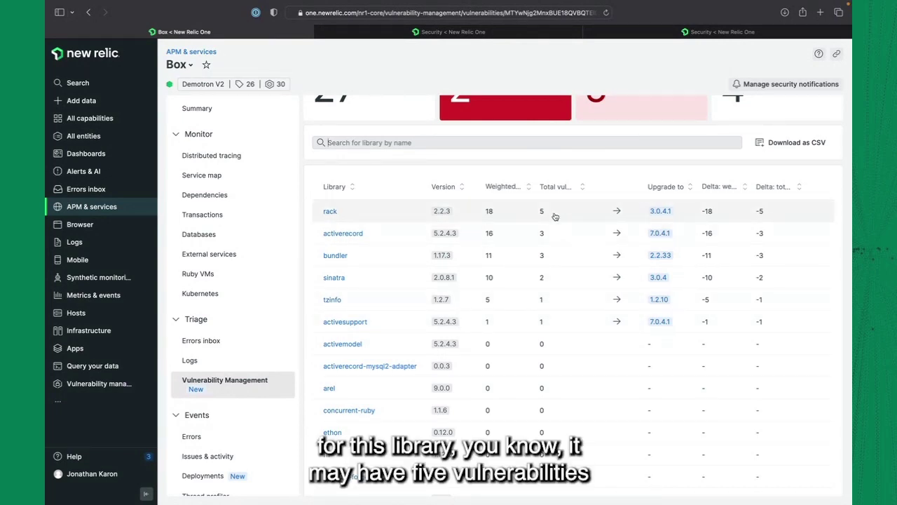
scroll(554, 216, up, 1)
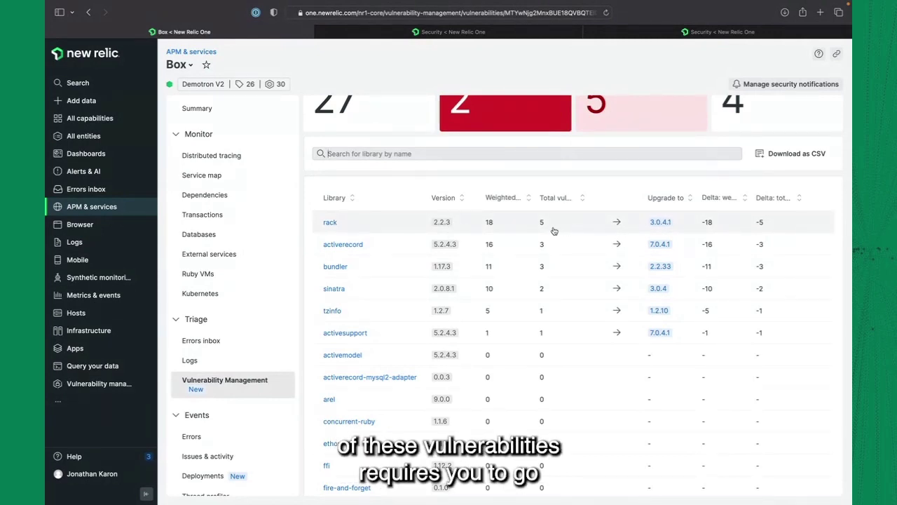
- Review the suggested upgrade for Box's rack library, including the details of its fixable vulnerabilities, and close it
click(666, 223)
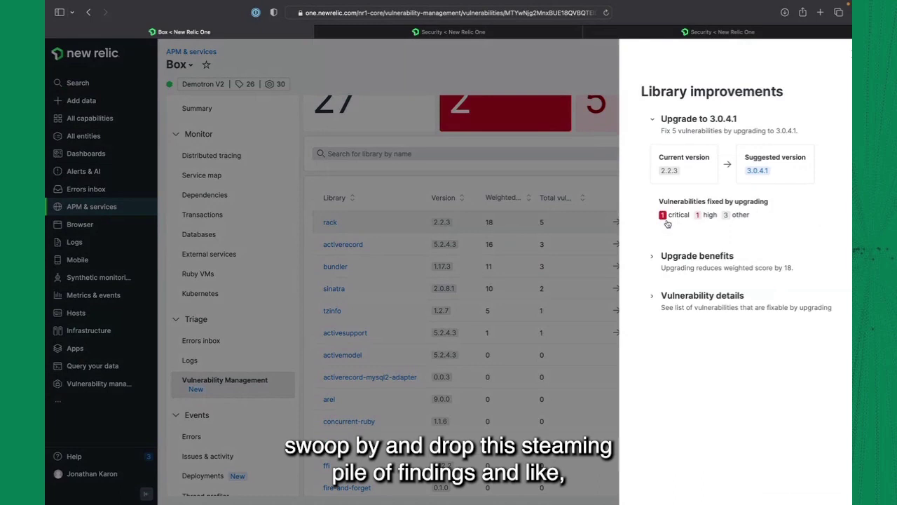
click(652, 295)
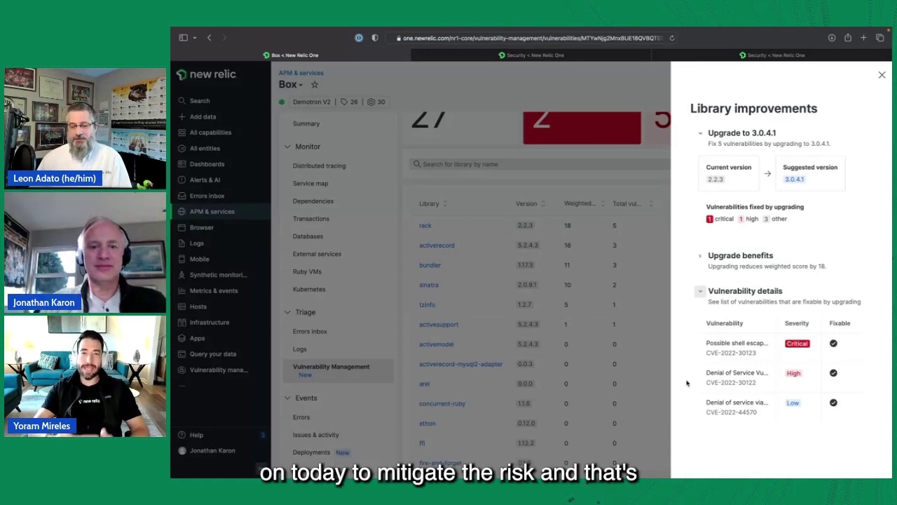
click(881, 74)
scroll(687, 221, up, 3)
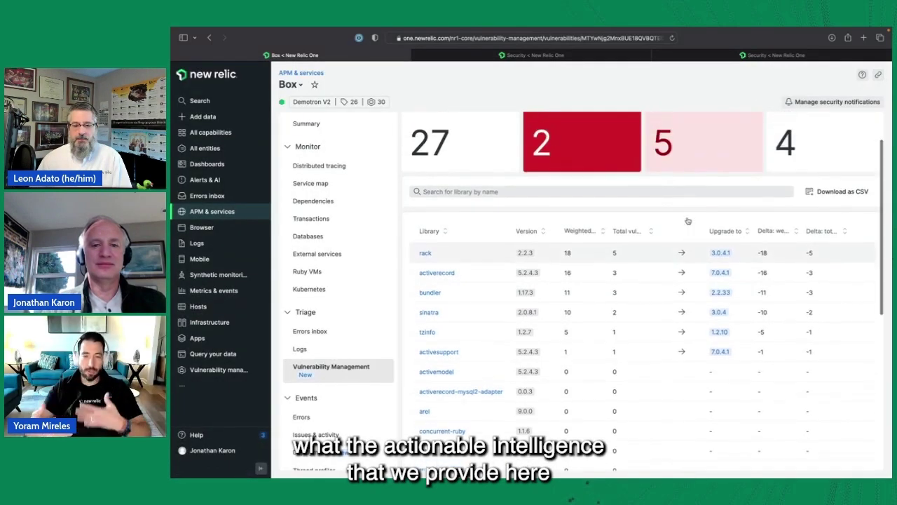